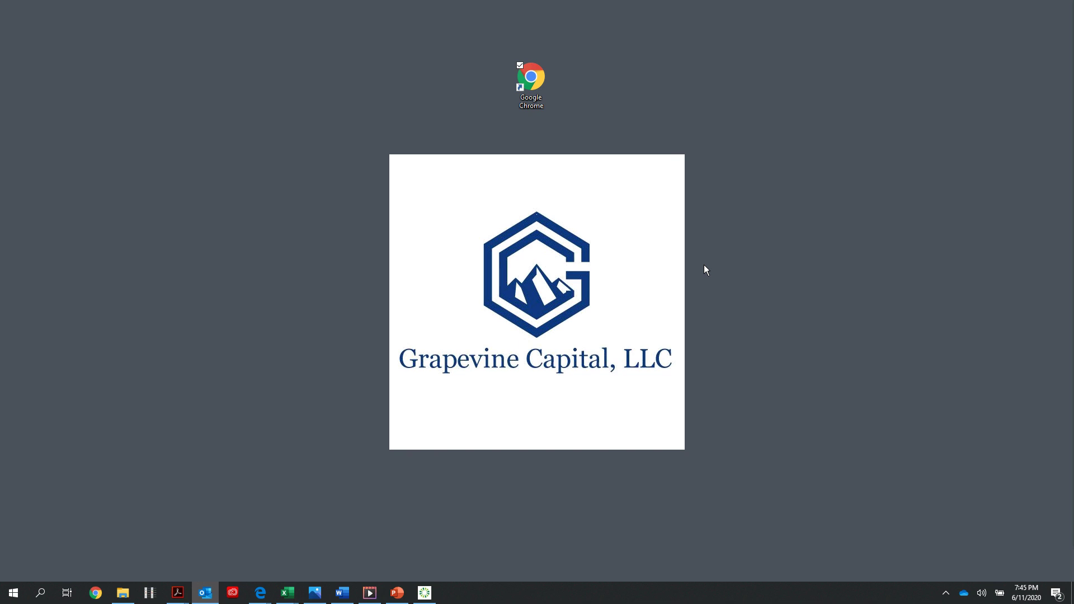
left_click(526, 78)
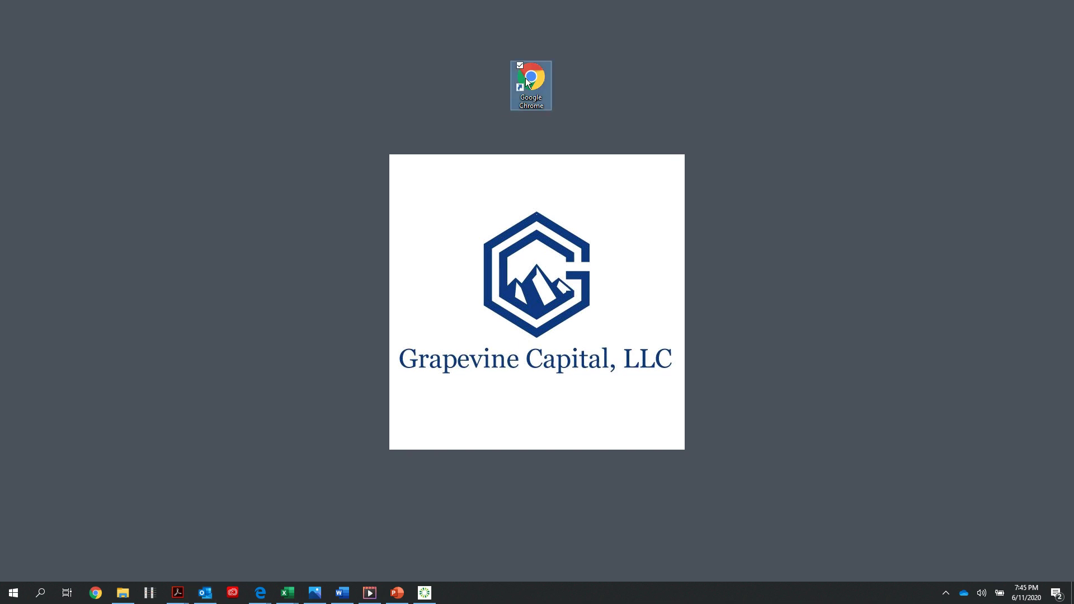
double_click(526, 80)
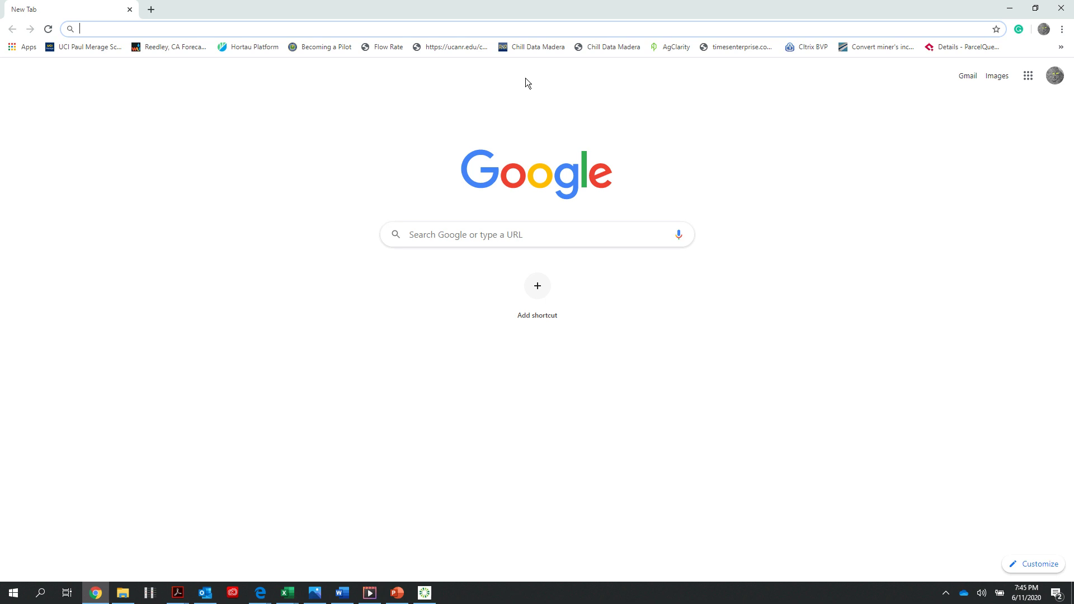
type("https://aws.sunkistgrowers.com/")
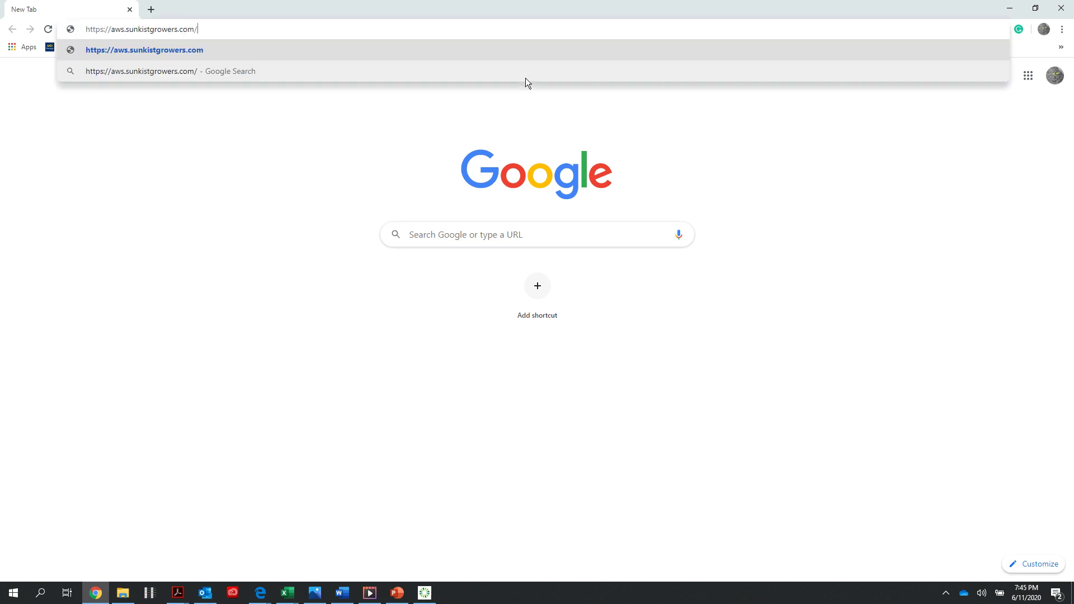
key("ctrl+shift+Left")
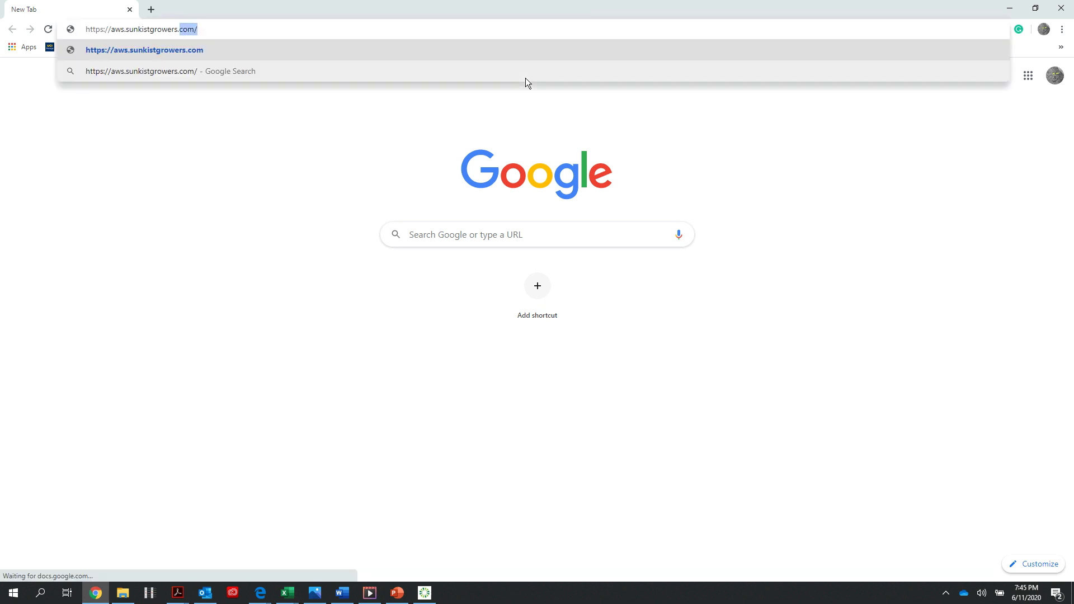
key("ctrl+a")
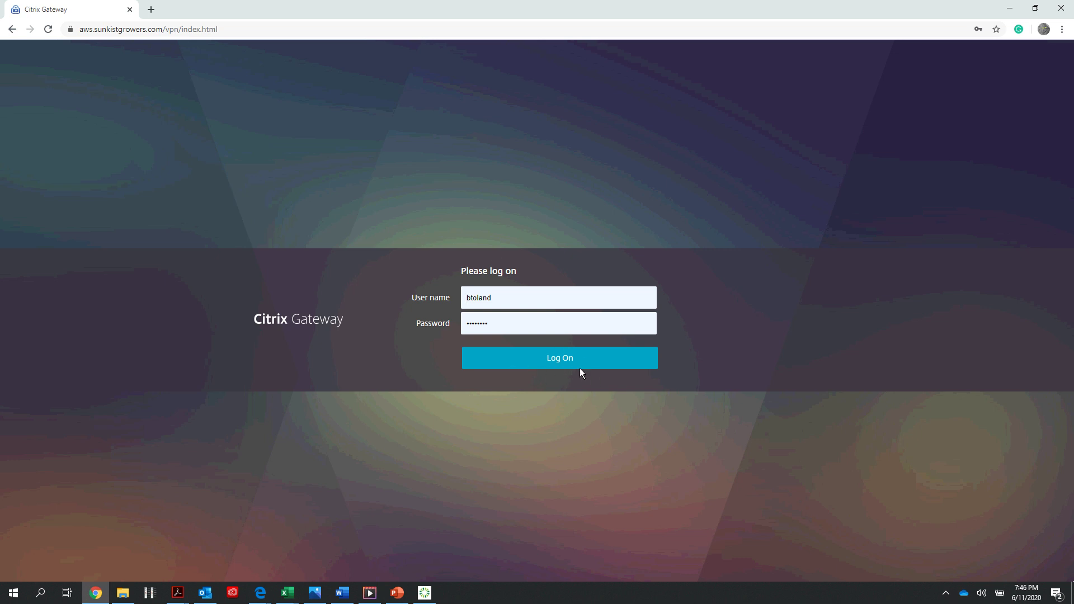
- Submit the Citrix Gateway log-on with the filled-in user name and password
left_click(556, 363)
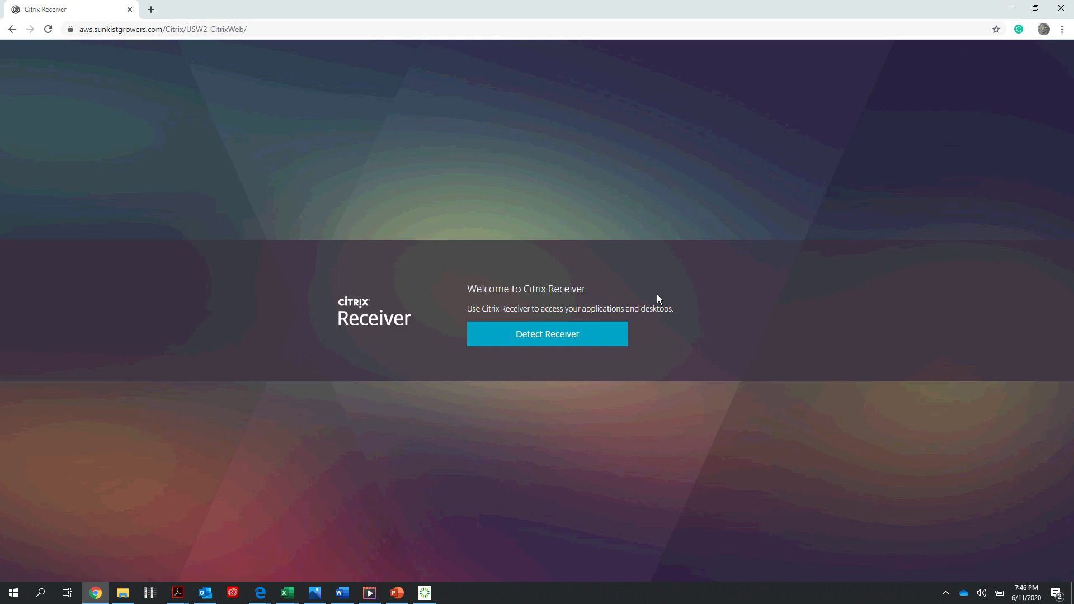
- Detect the installed Citrix Receiver and allow the Citrix Receiver Launcher to open
left_click(542, 337)
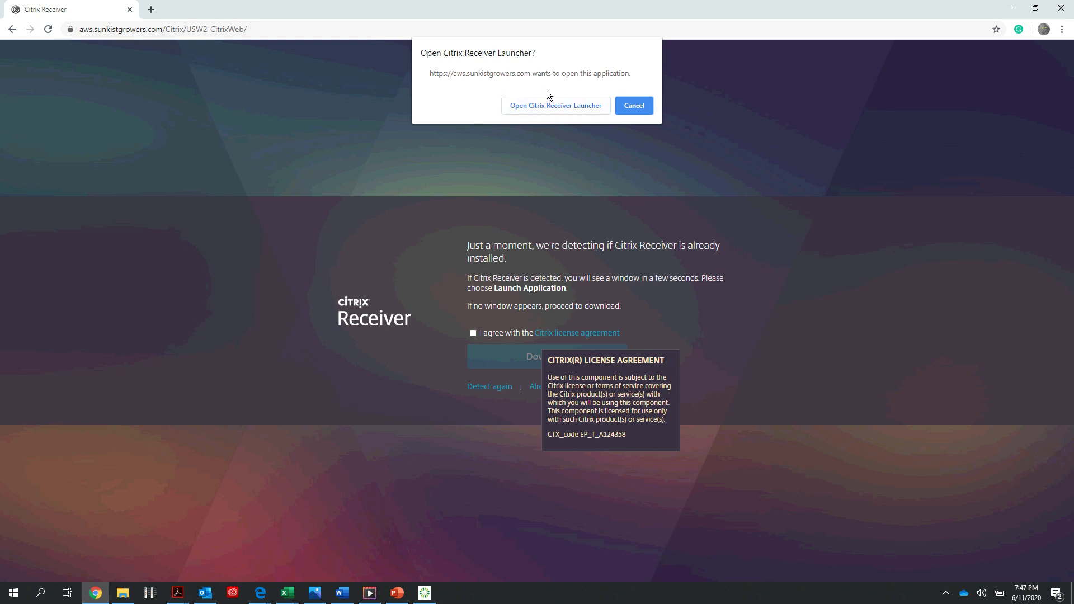
left_click(552, 105)
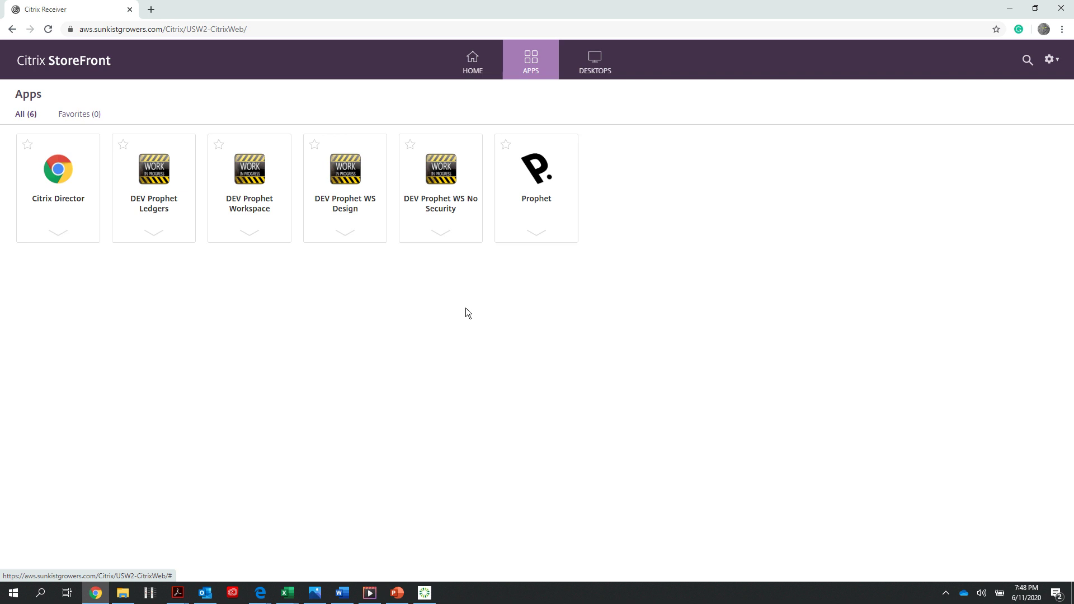
- Show the DEV Prophet Workspace app's details and launch it from its icon
left_click(250, 209)
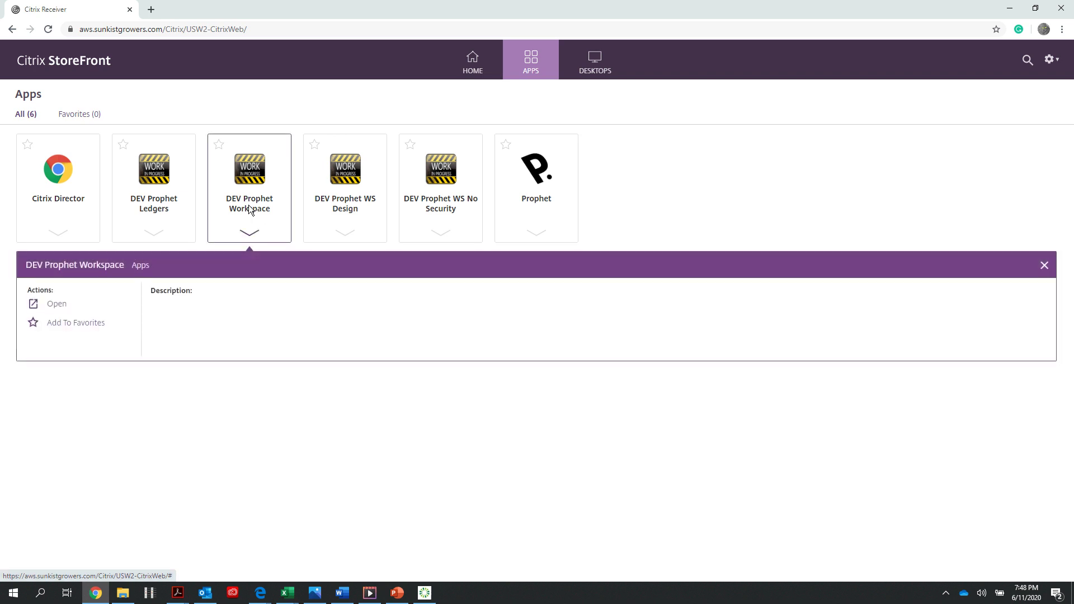
left_click(247, 184)
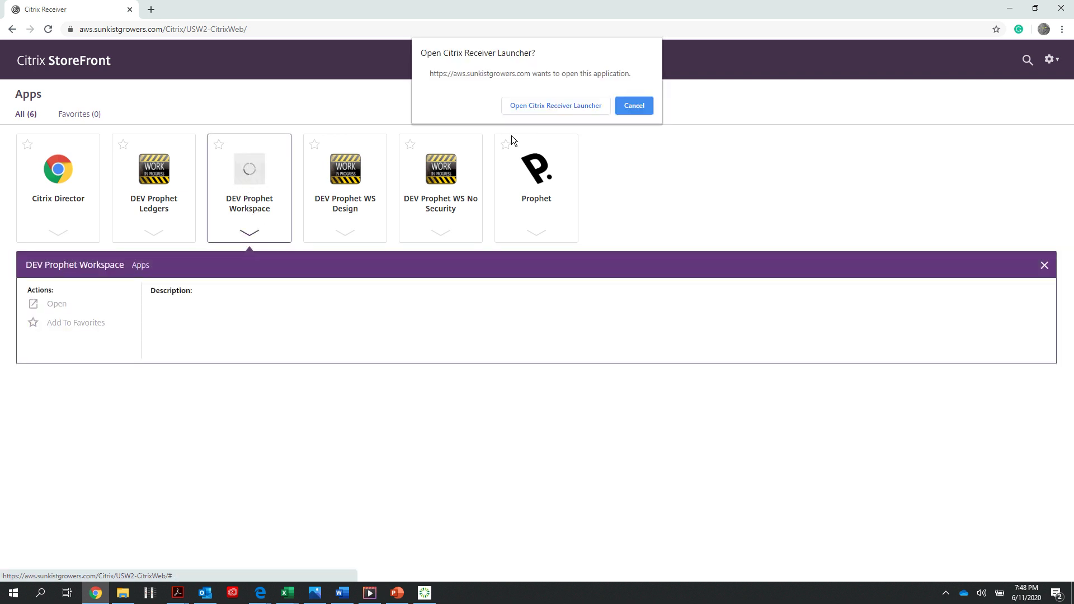
- Allow the Citrix Receiver Launcher to open so the Pr3 login window appears
left_click(545, 108)
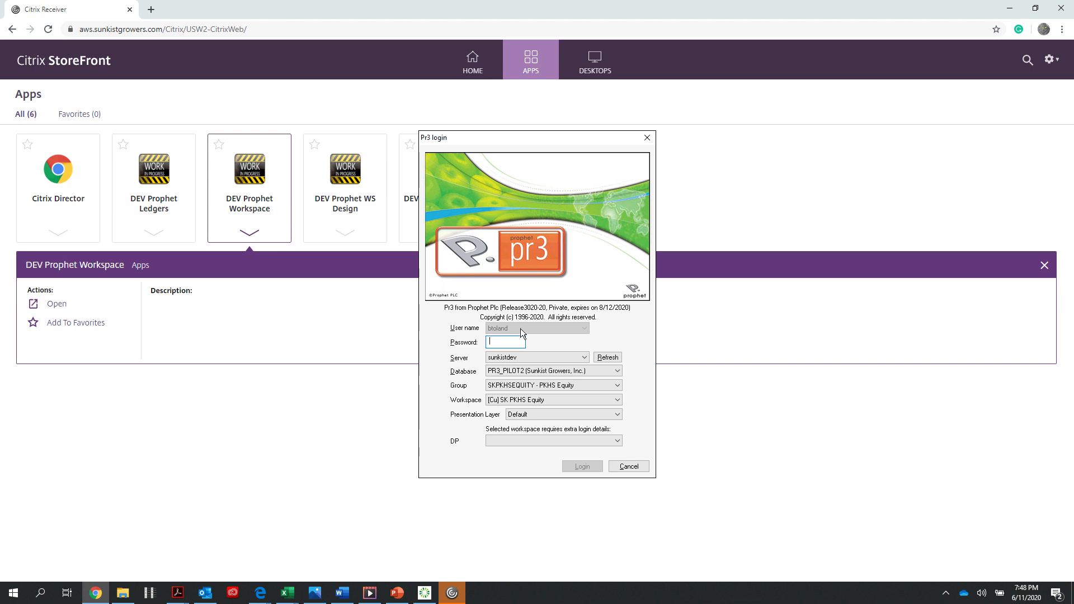
- Keep database PR3_PILOT2, choose group SKSHIPPINGV2 - Shipping Classic and workspace [C] SK PKHS Shipping V2
key("Tab")
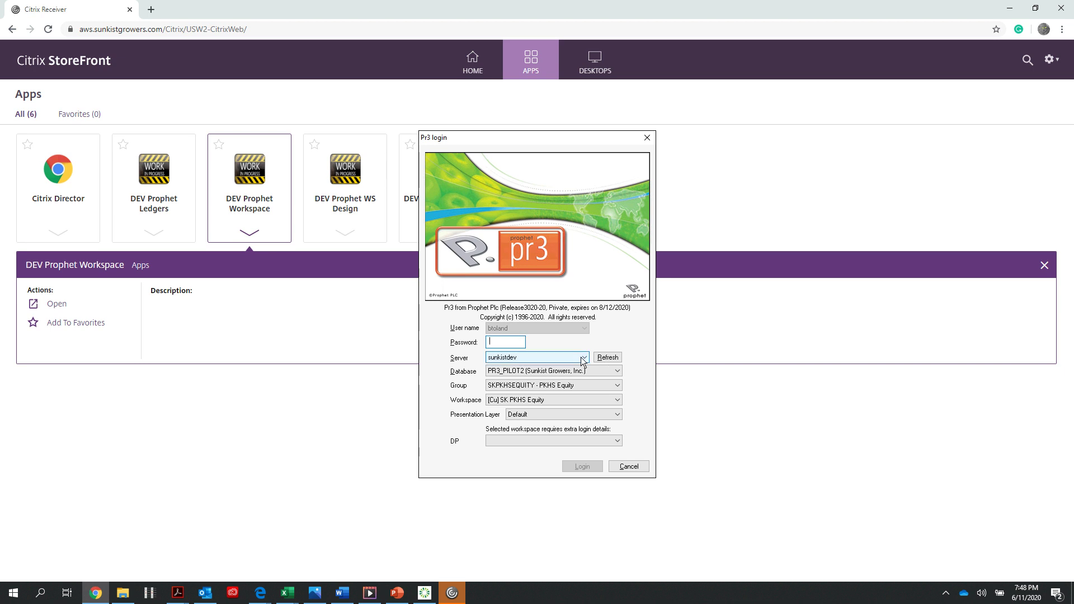
key("Tab")
left_click(617, 371)
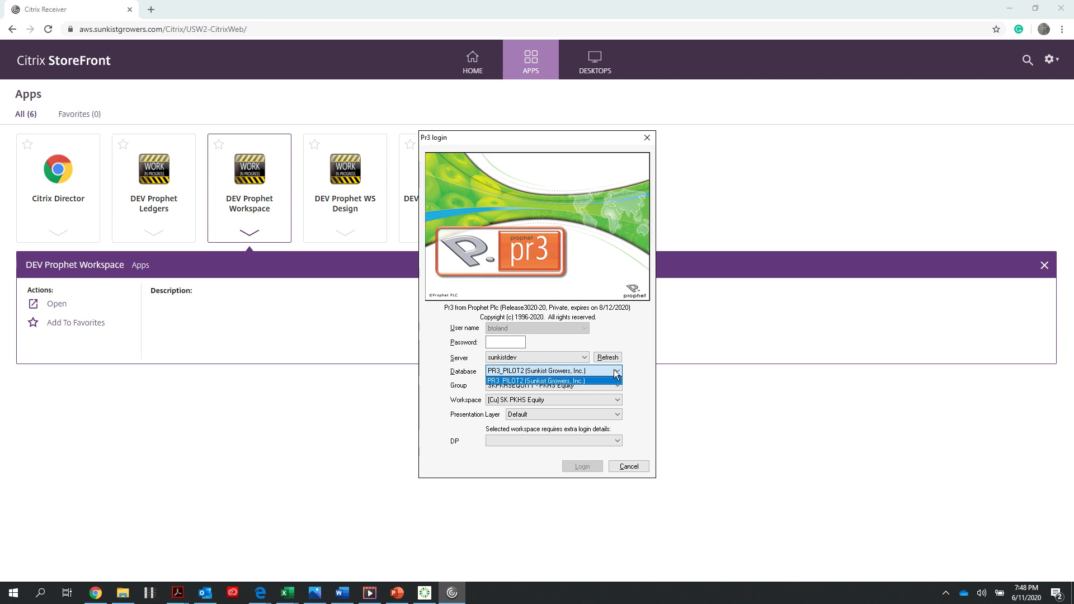
left_click(617, 371)
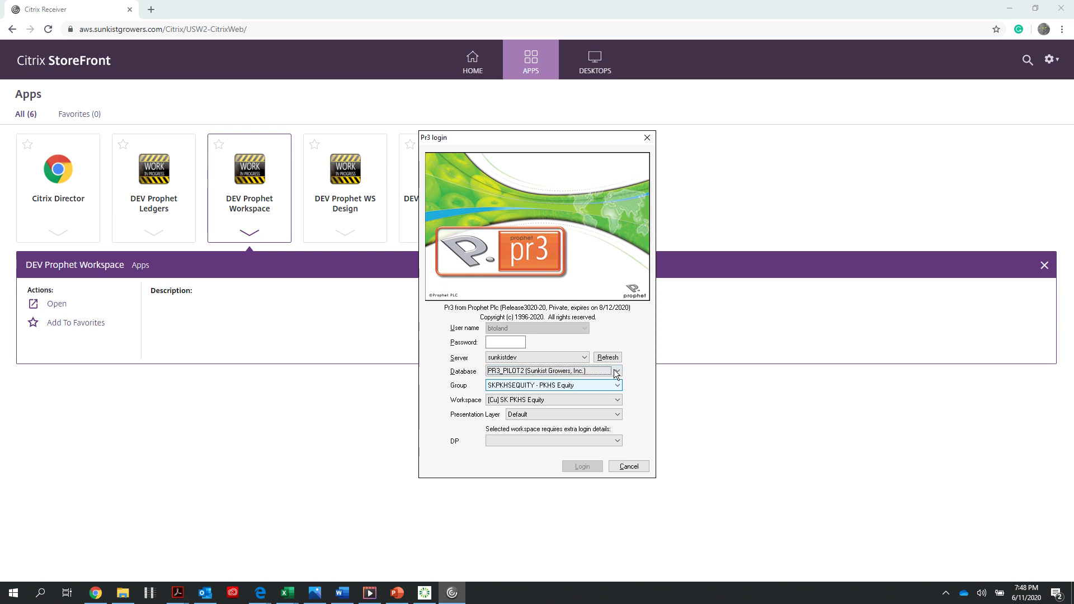
left_click(617, 385)
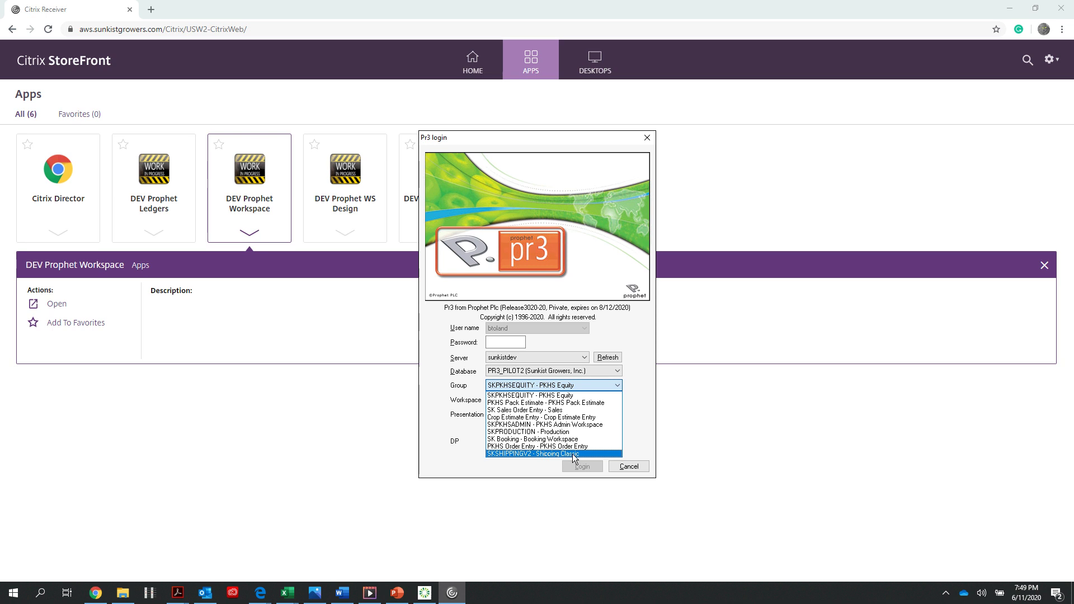
left_click(537, 453)
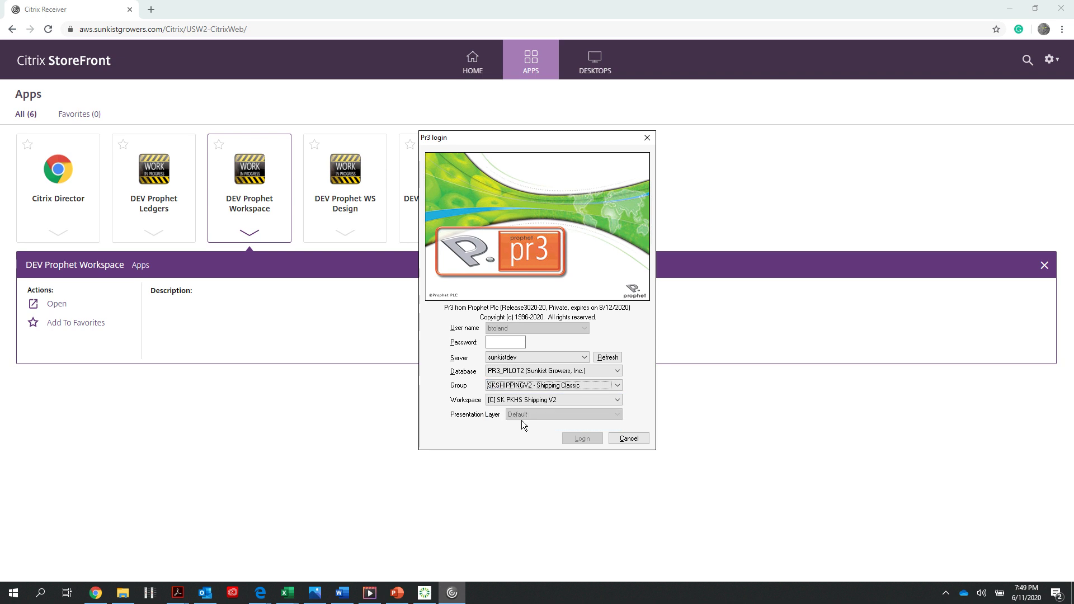
left_click(575, 401)
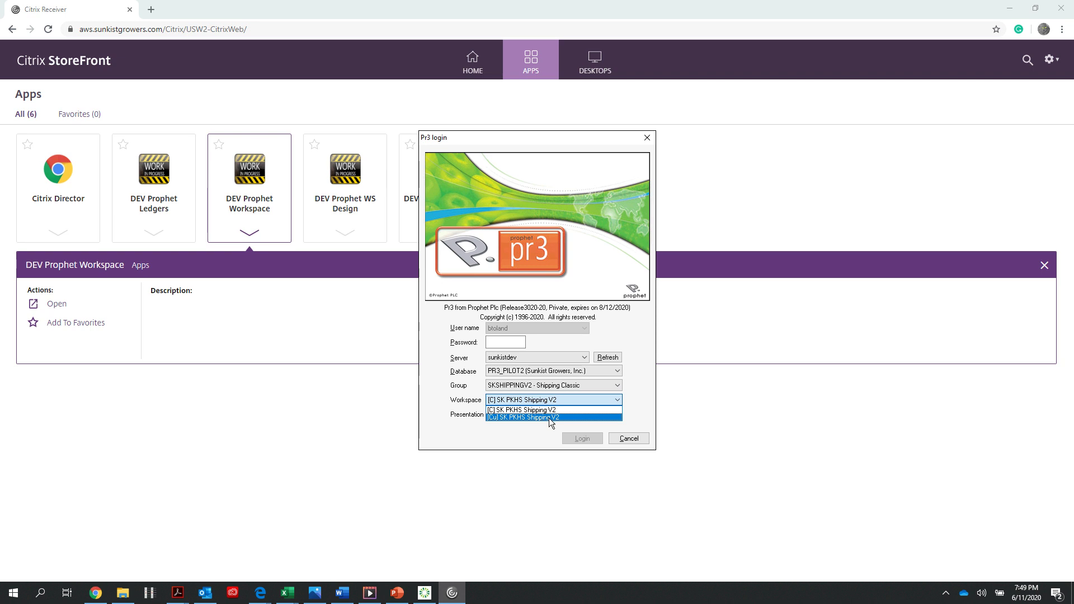
left_click(576, 410)
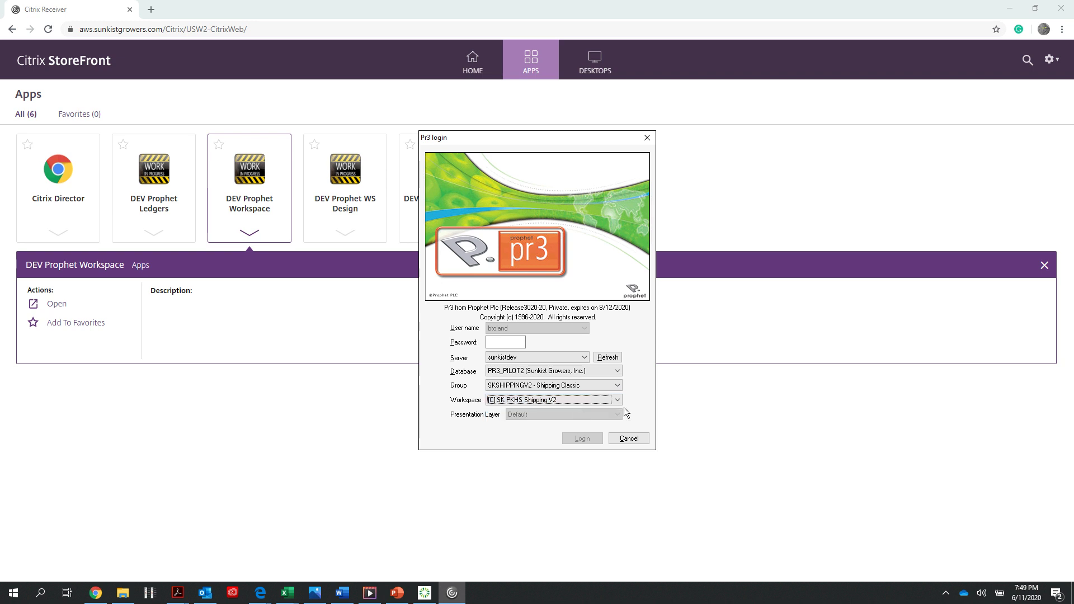
- Try the Booking and Sales Order Entry groups, return to SKSHIPPINGV2 - Shipping Classic, and choose DP 10058
left_click(616, 386)
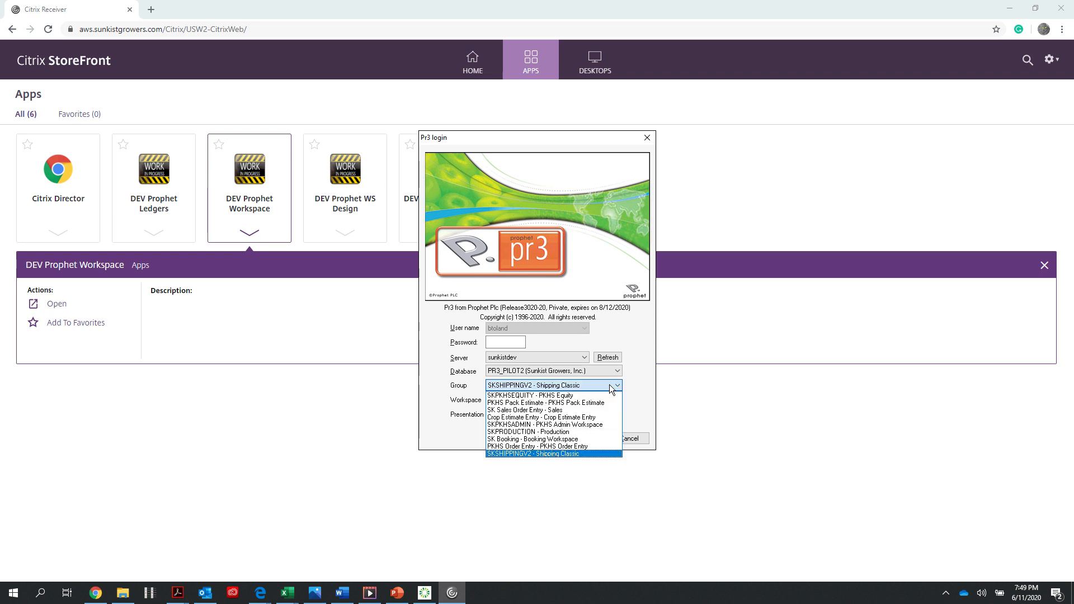
left_click(530, 439)
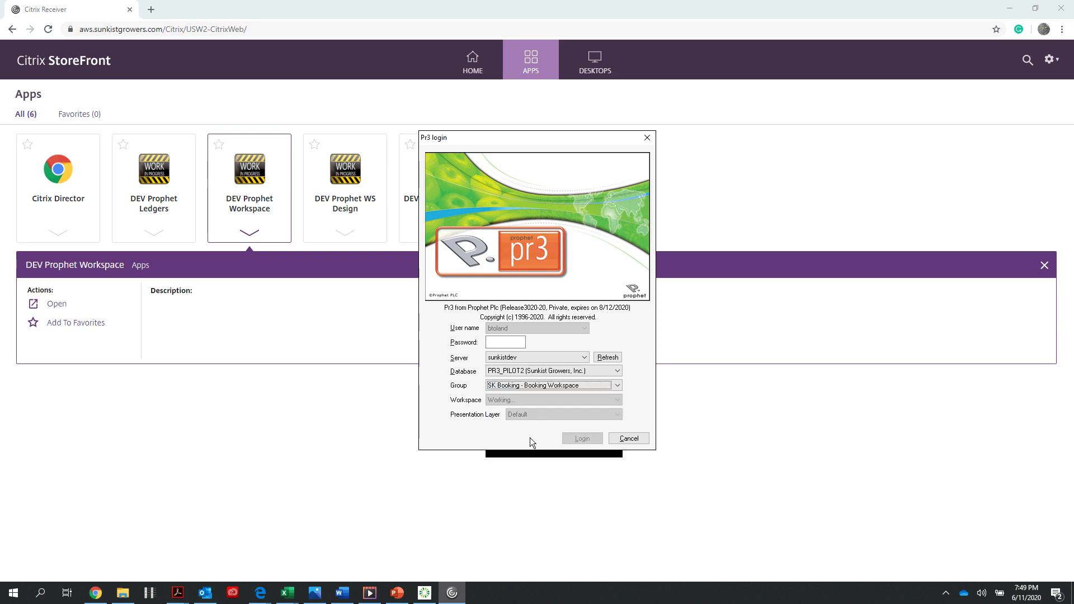
left_click(619, 386)
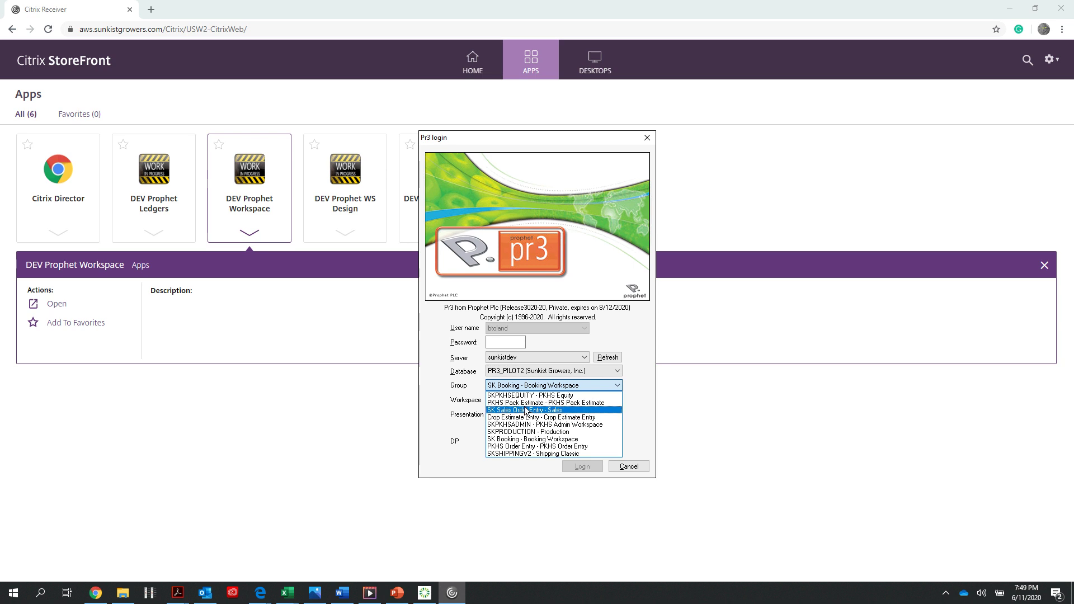
left_click(542, 411)
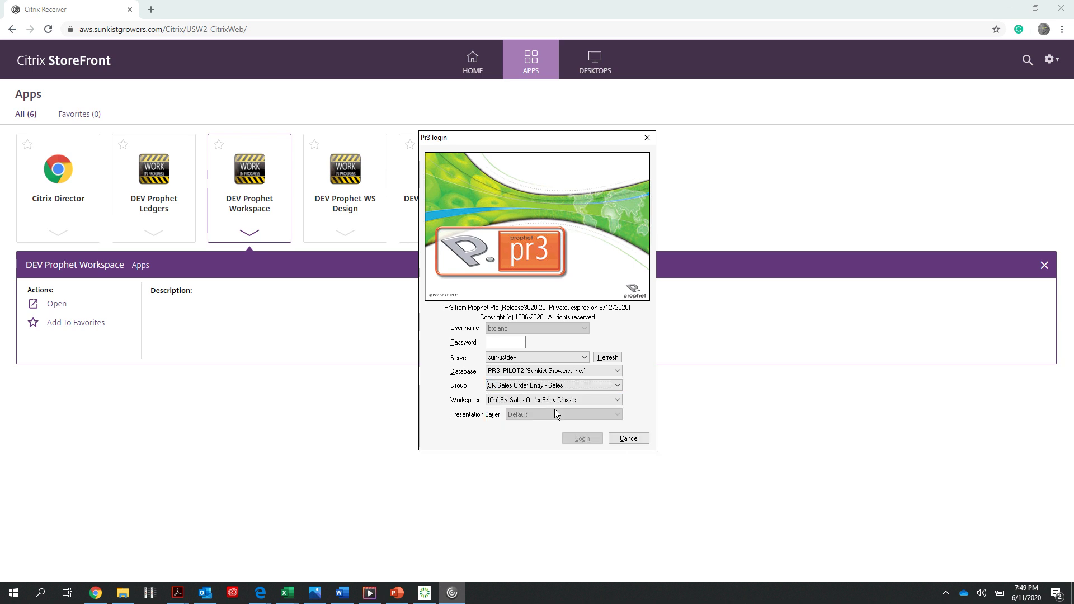
left_click(613, 386)
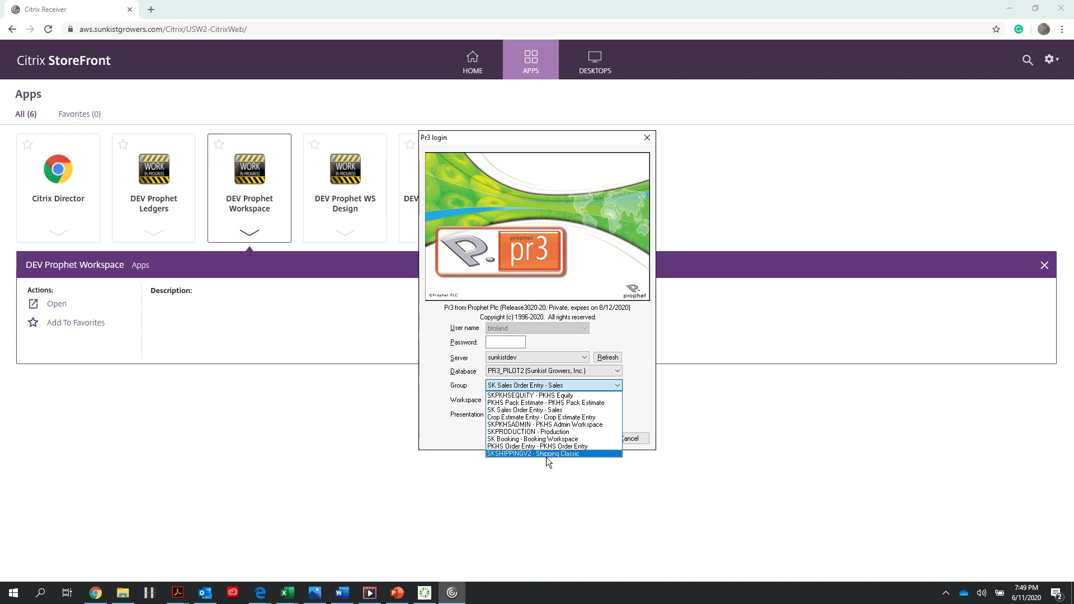
left_click(518, 458)
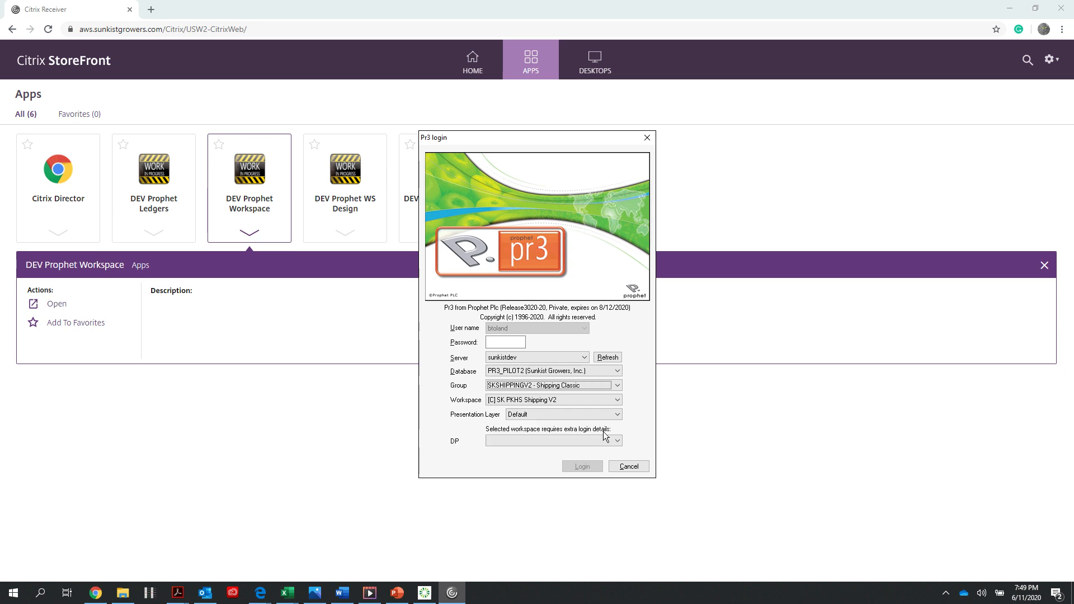
left_click(617, 442)
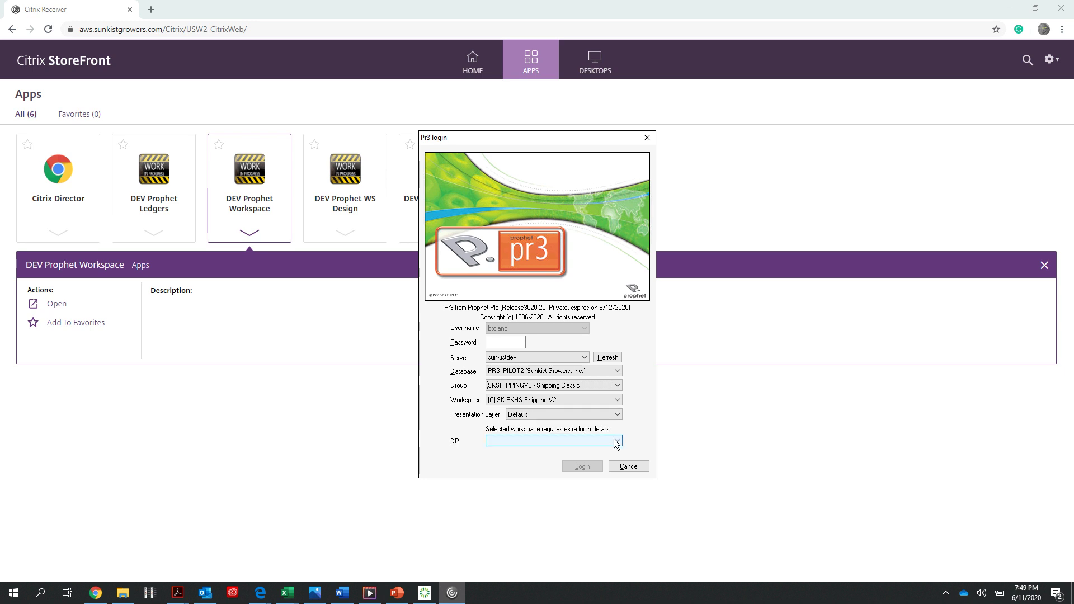
left_click(512, 457)
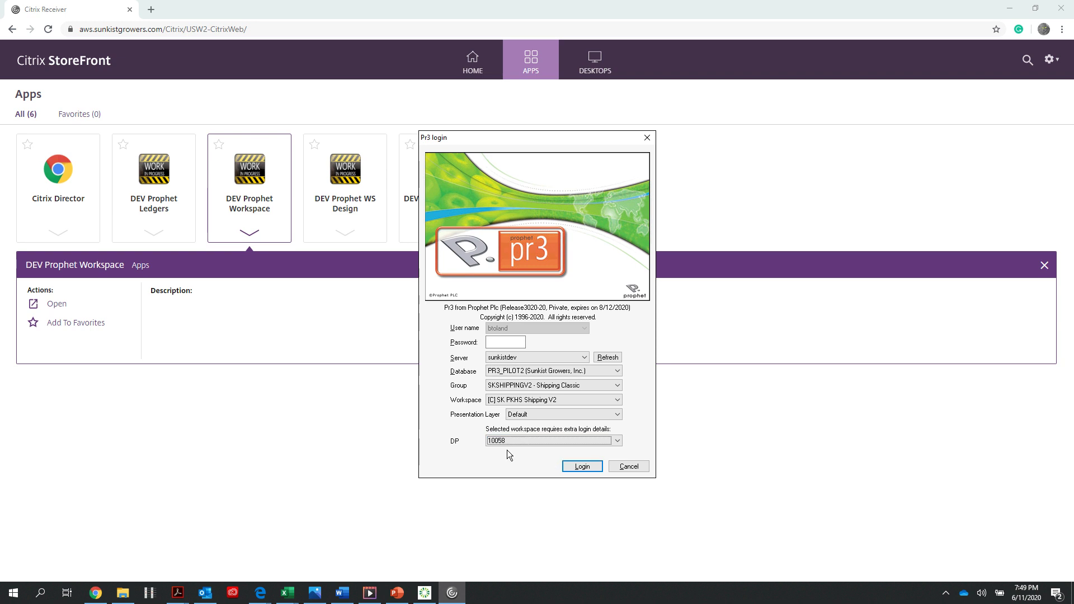
- Log in to the [C] SK PKHS Shipping V2 workspace on PR3_PILOT2
left_click(582, 468)
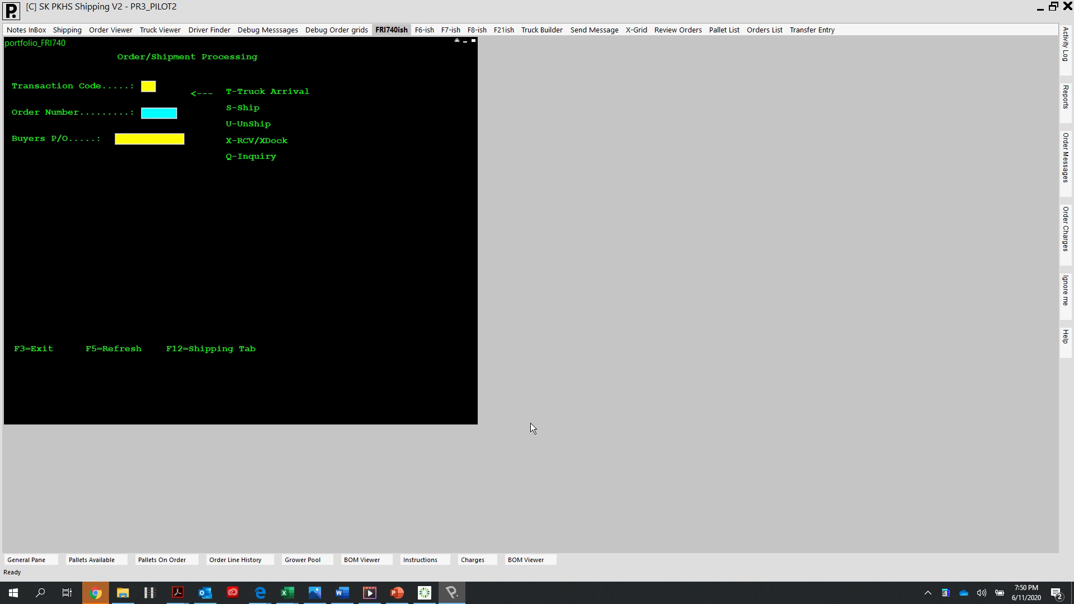
key("F12")
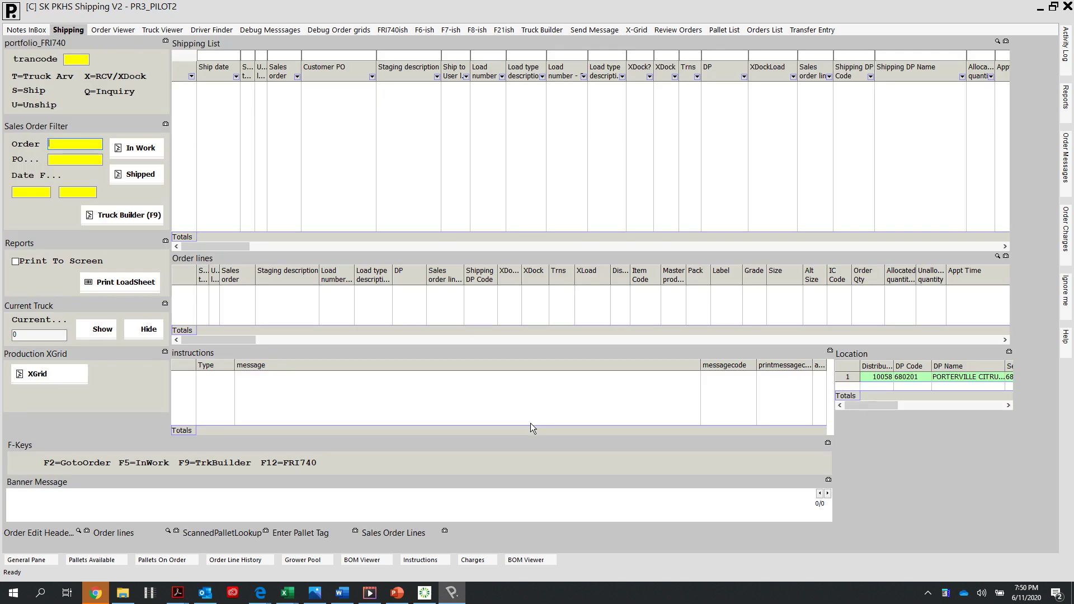
key("F12")
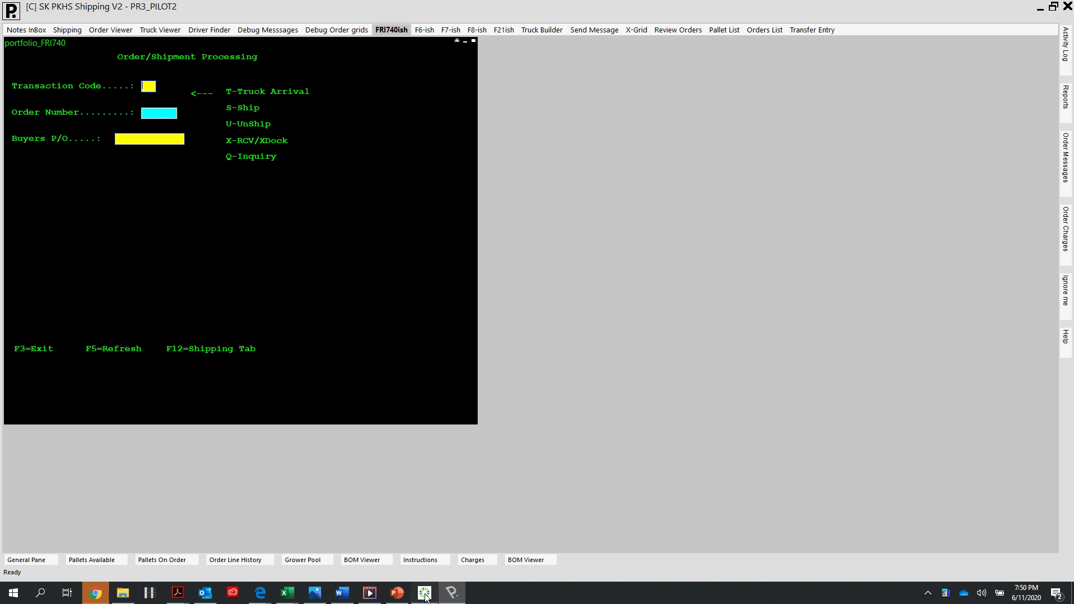
mouse_move(473, 20)
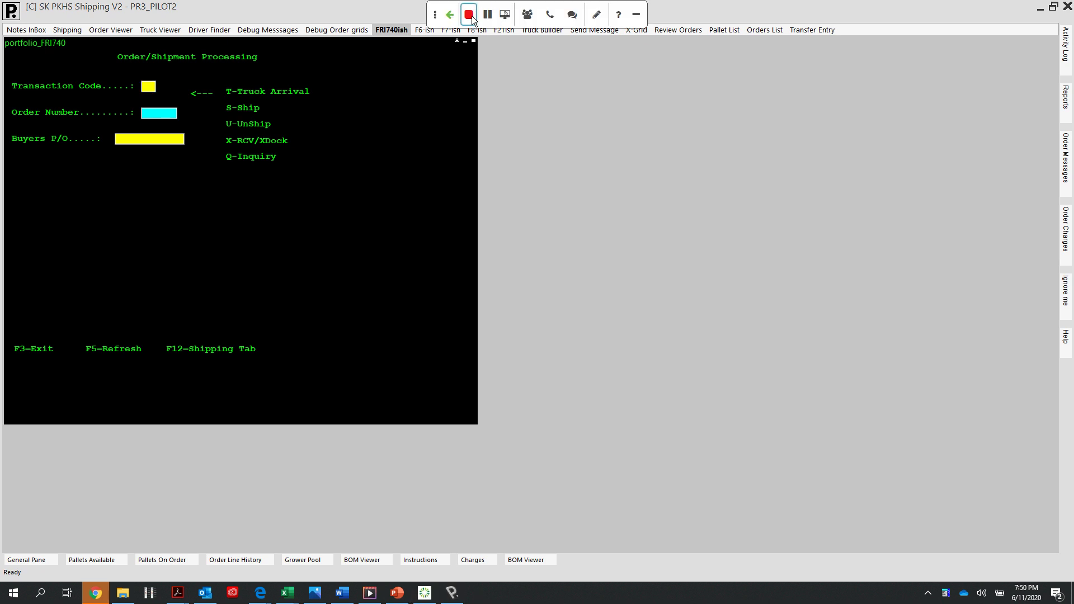